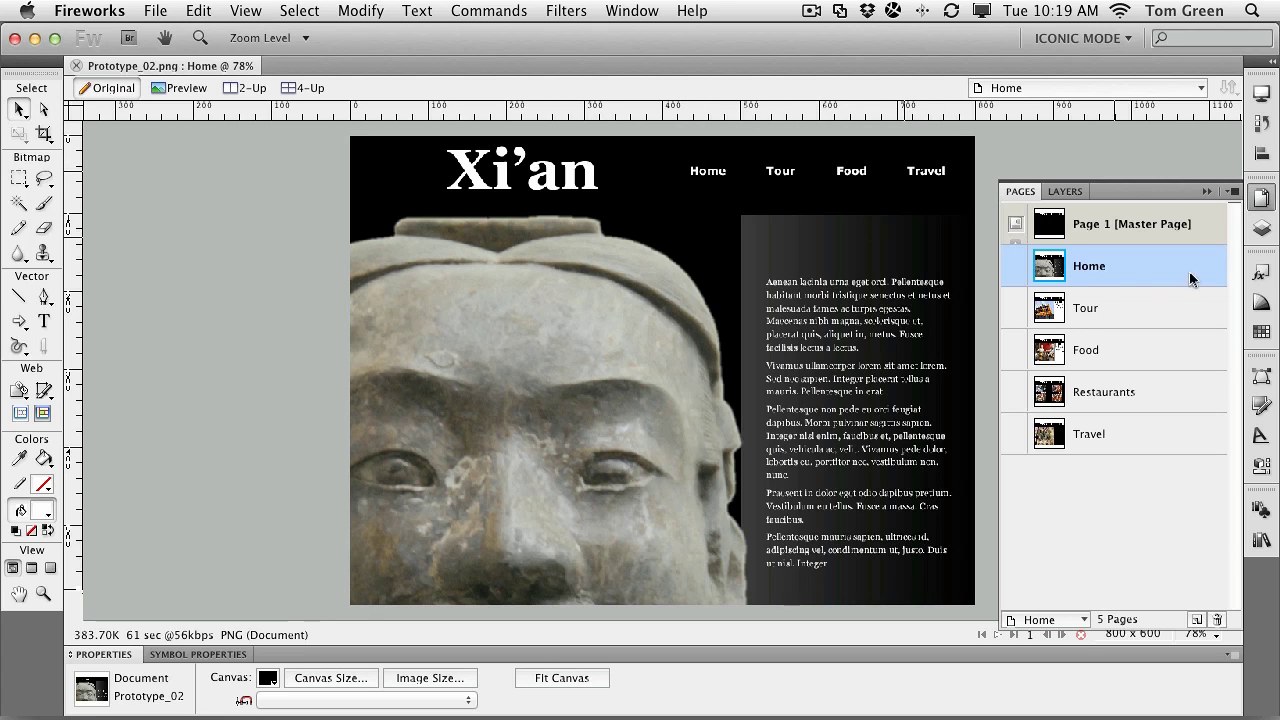
- Show the master page and pick the Rectangle Hotspot tool from the hotspot flyout
left_click(1094, 227)
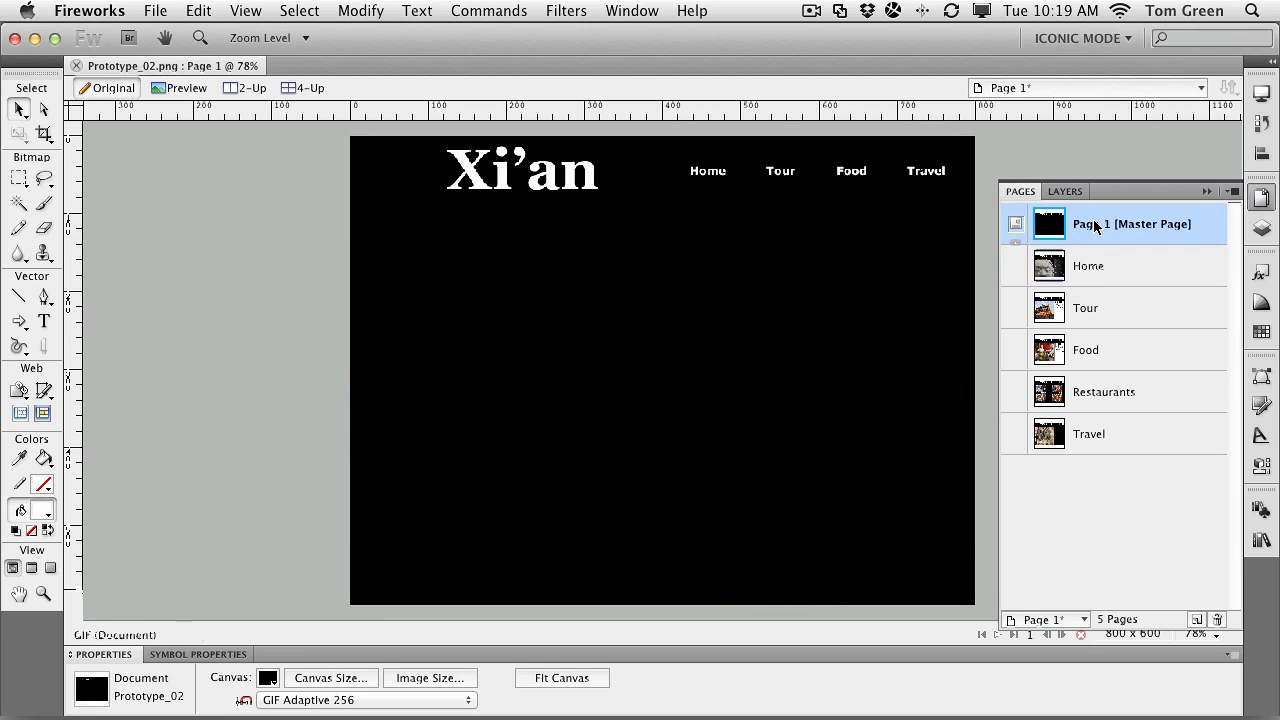
left_click(26, 394)
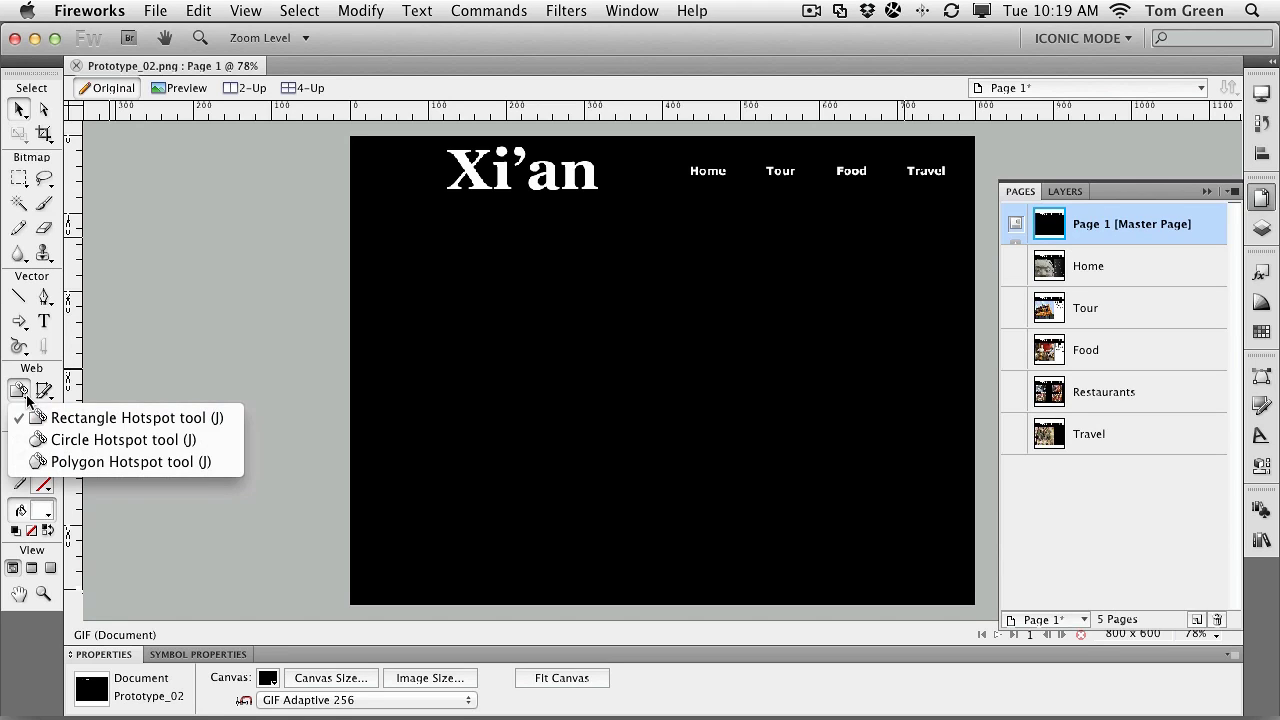
left_click(70, 424)
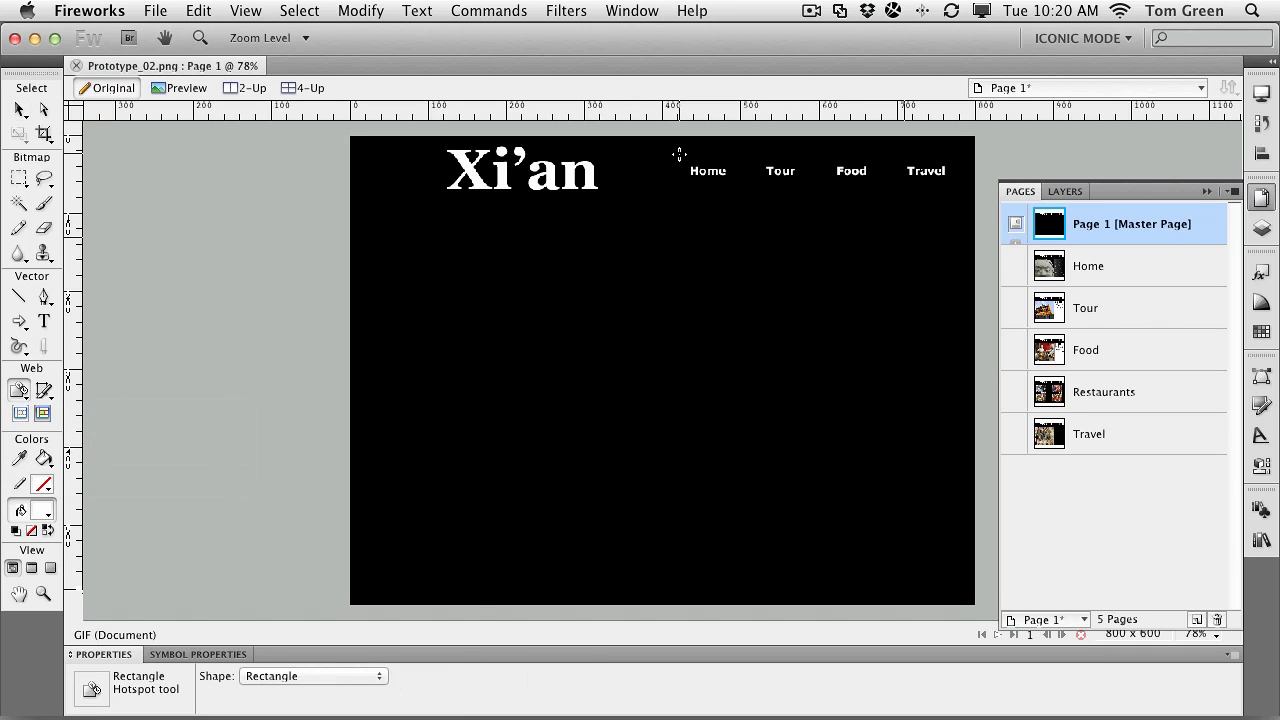
- Draw a rectangular hotspot over the Home label and link it to Home.htm
left_click_drag(679, 154, 738, 187)
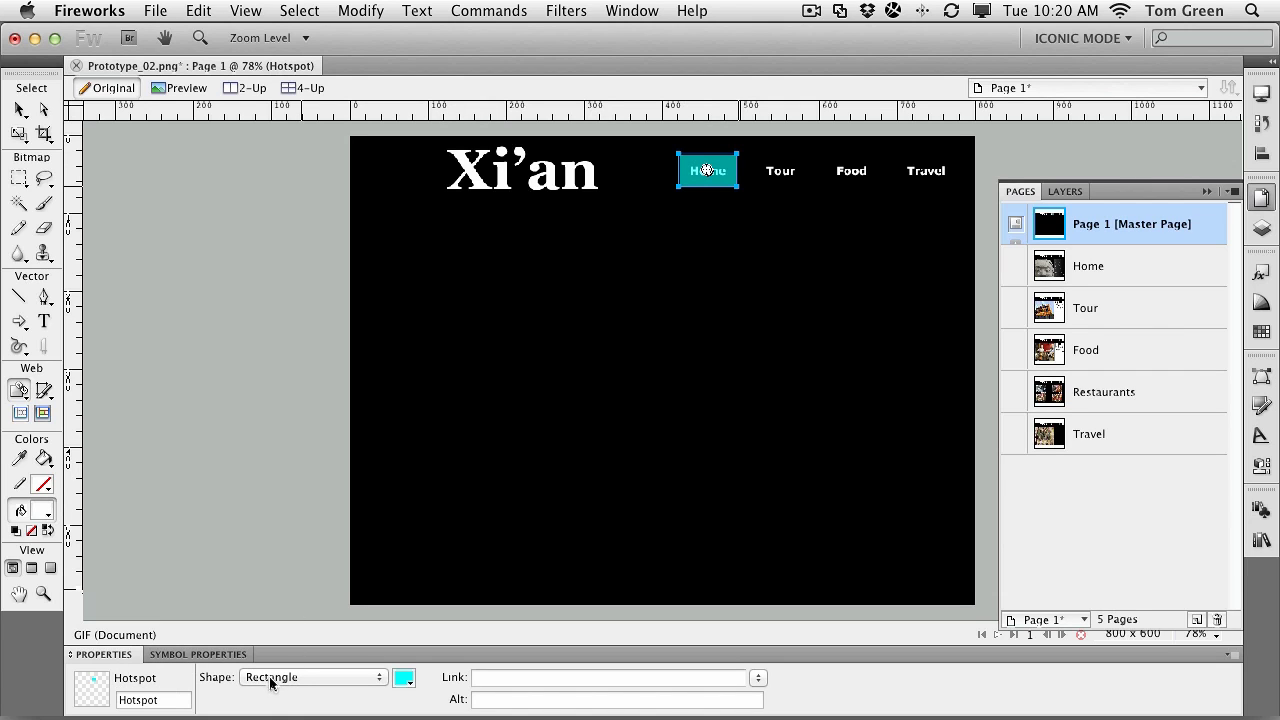
left_click(380, 678)
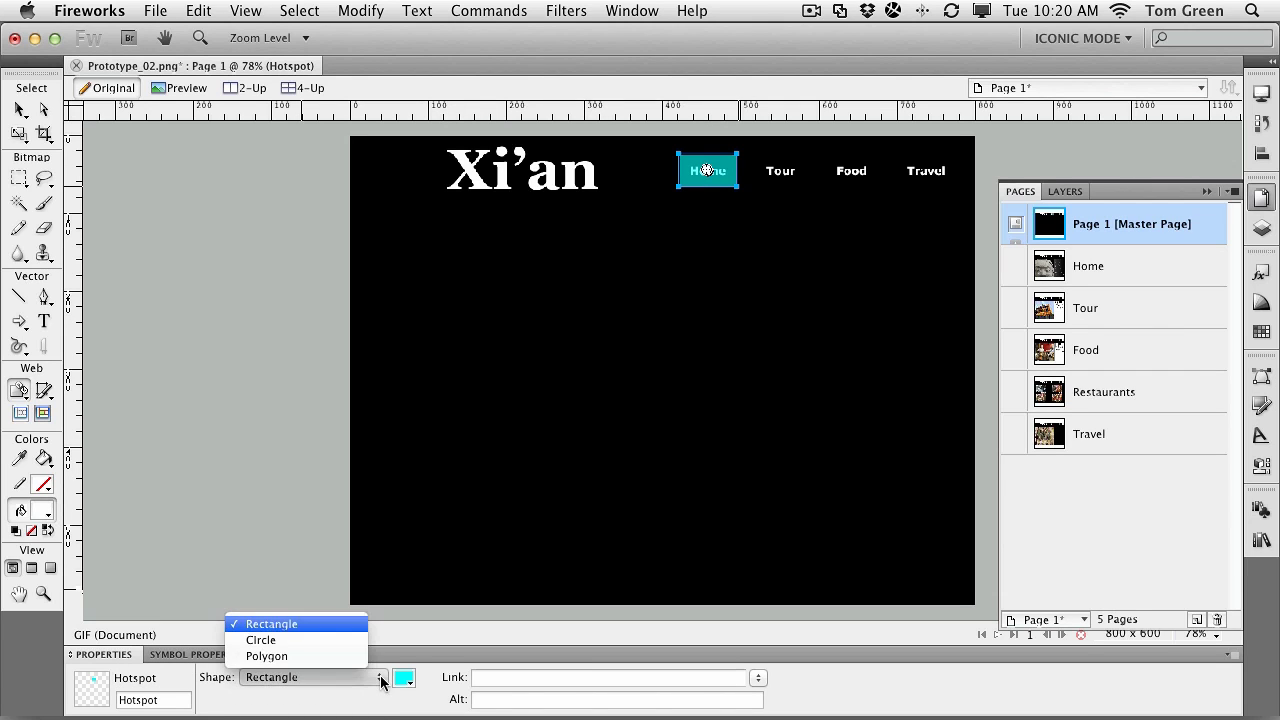
left_click(380, 680)
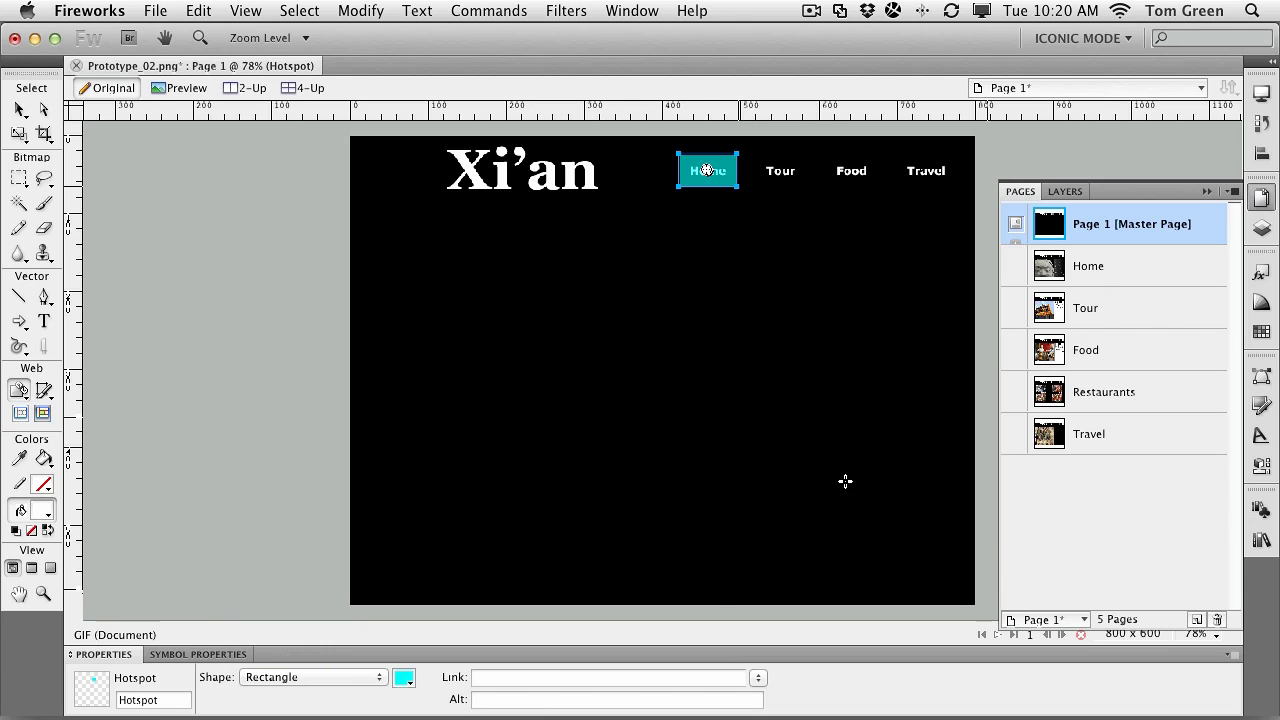
left_click(758, 677)
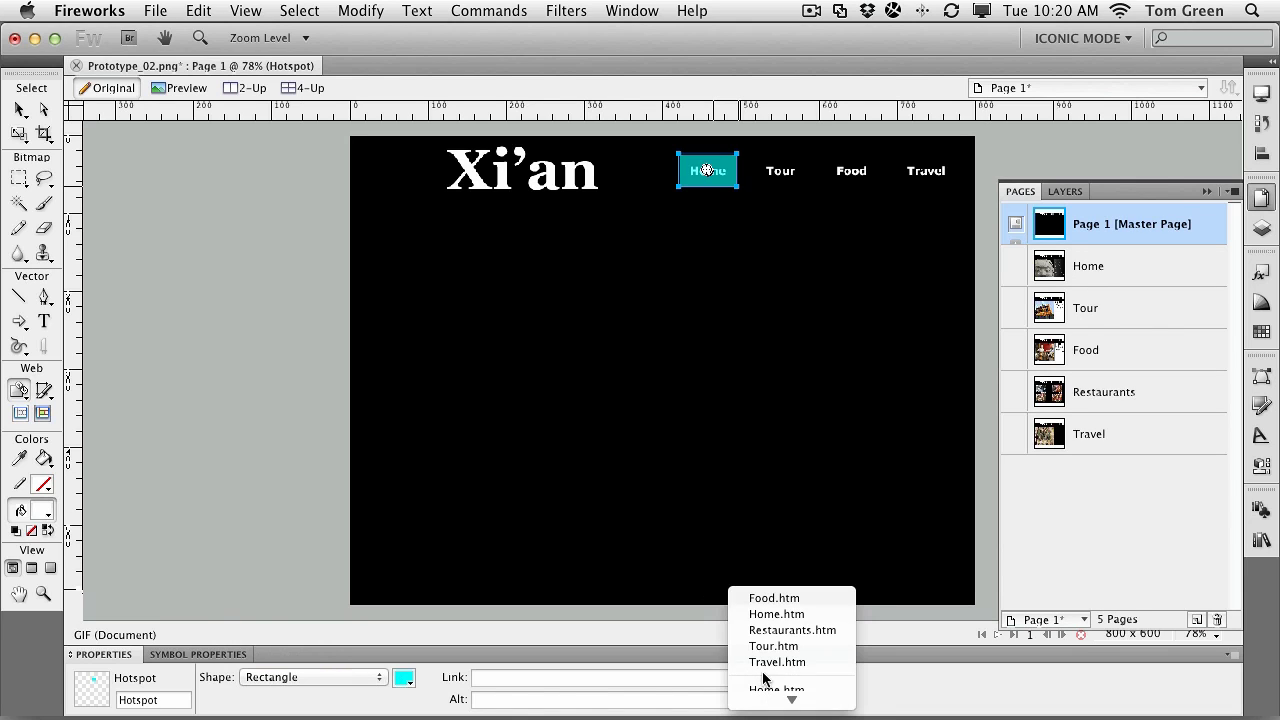
left_click(768, 614)
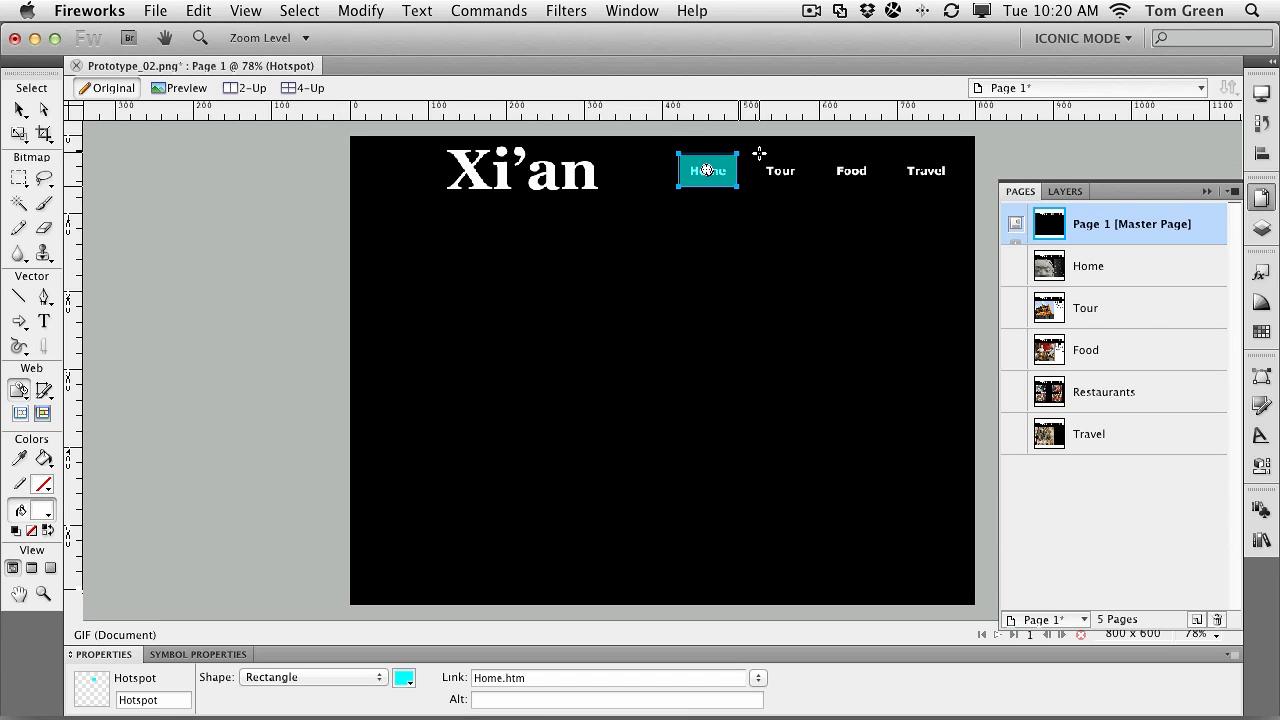
- Add hotspots over Tour, Food and Travel linked to Tour.htm, Food.htm and Travel.htm
left_click_drag(759, 154, 800, 188)
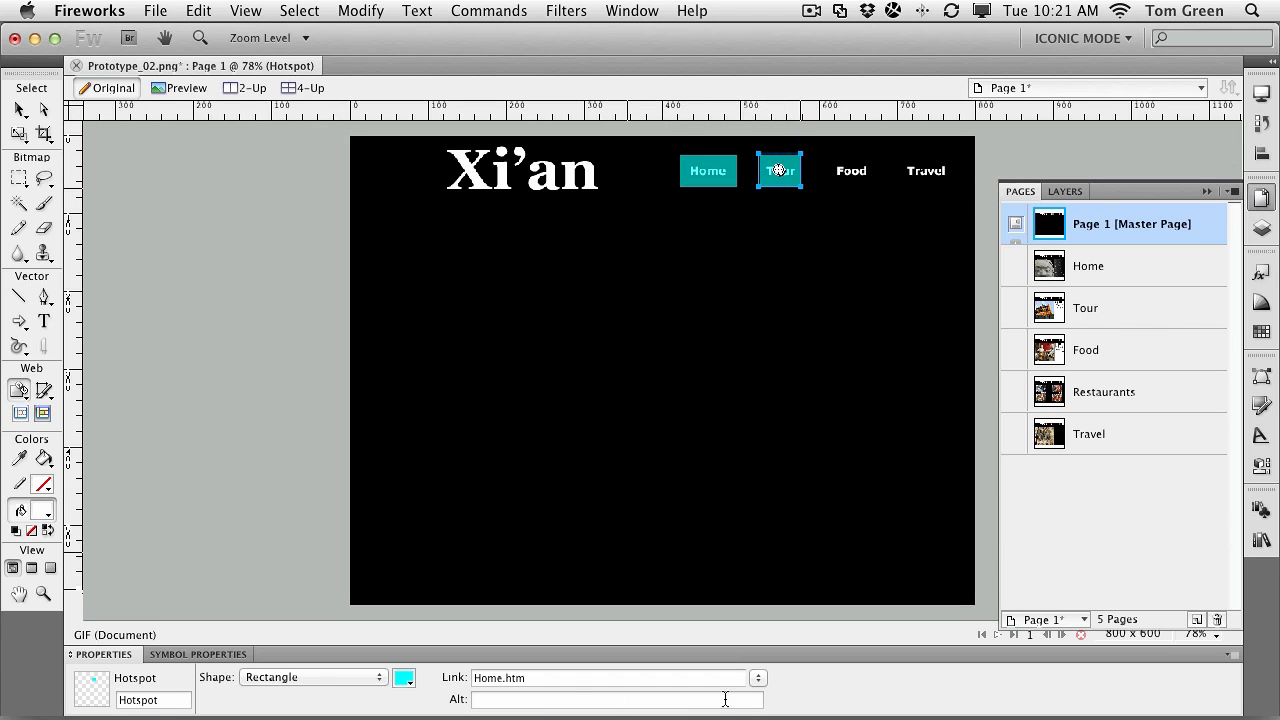
left_click(758, 678)
left_click(768, 648)
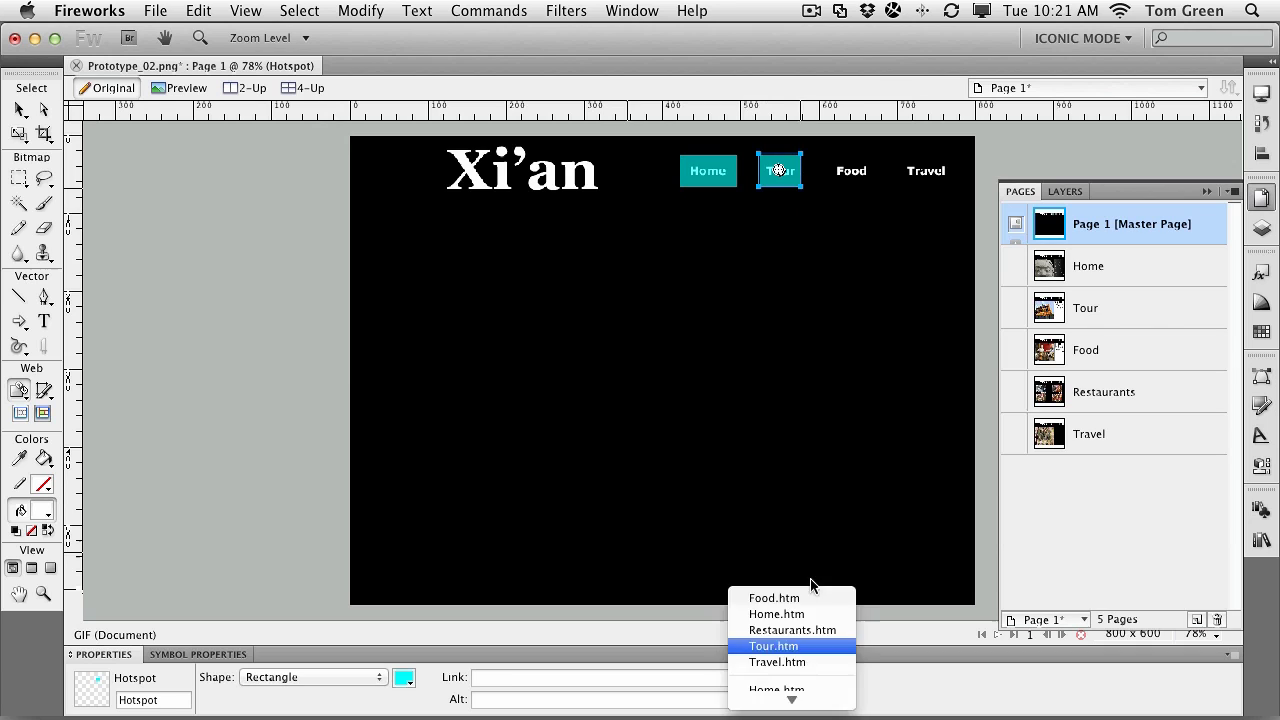
left_click_drag(827, 154, 876, 187)
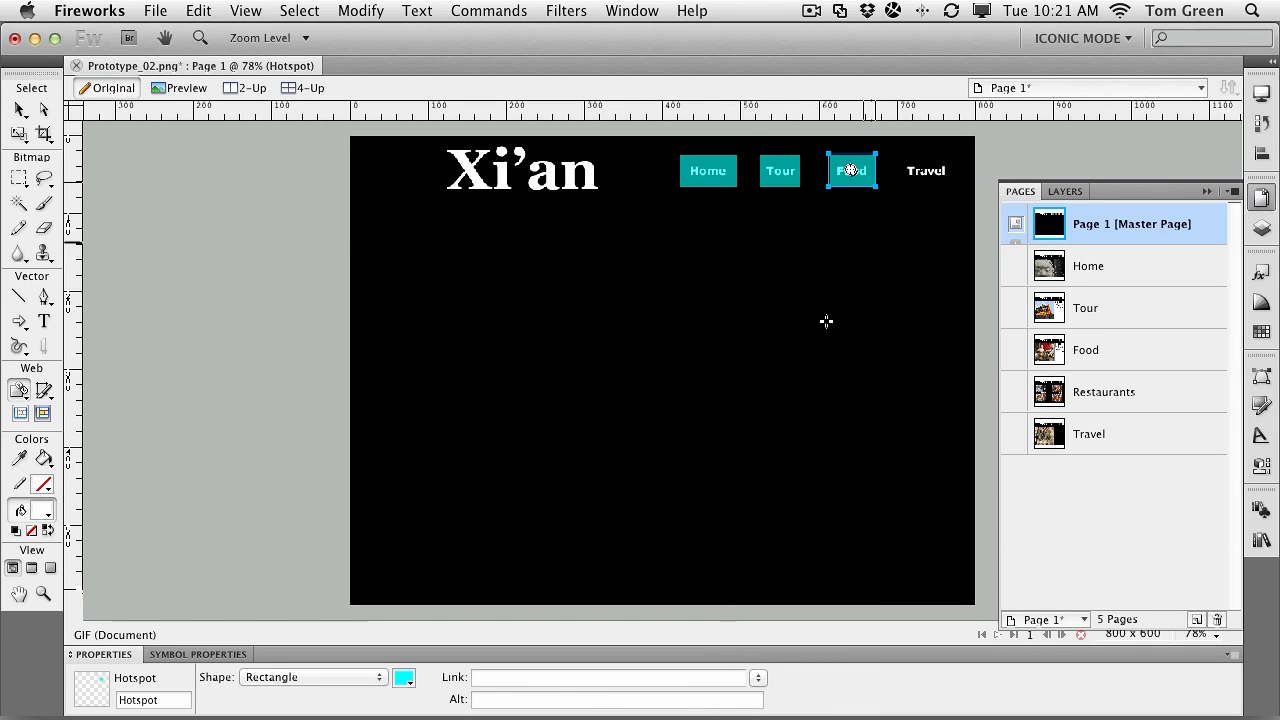
left_click(758, 678)
left_click(771, 600)
left_click_drag(904, 156, 956, 192)
left_click(758, 678)
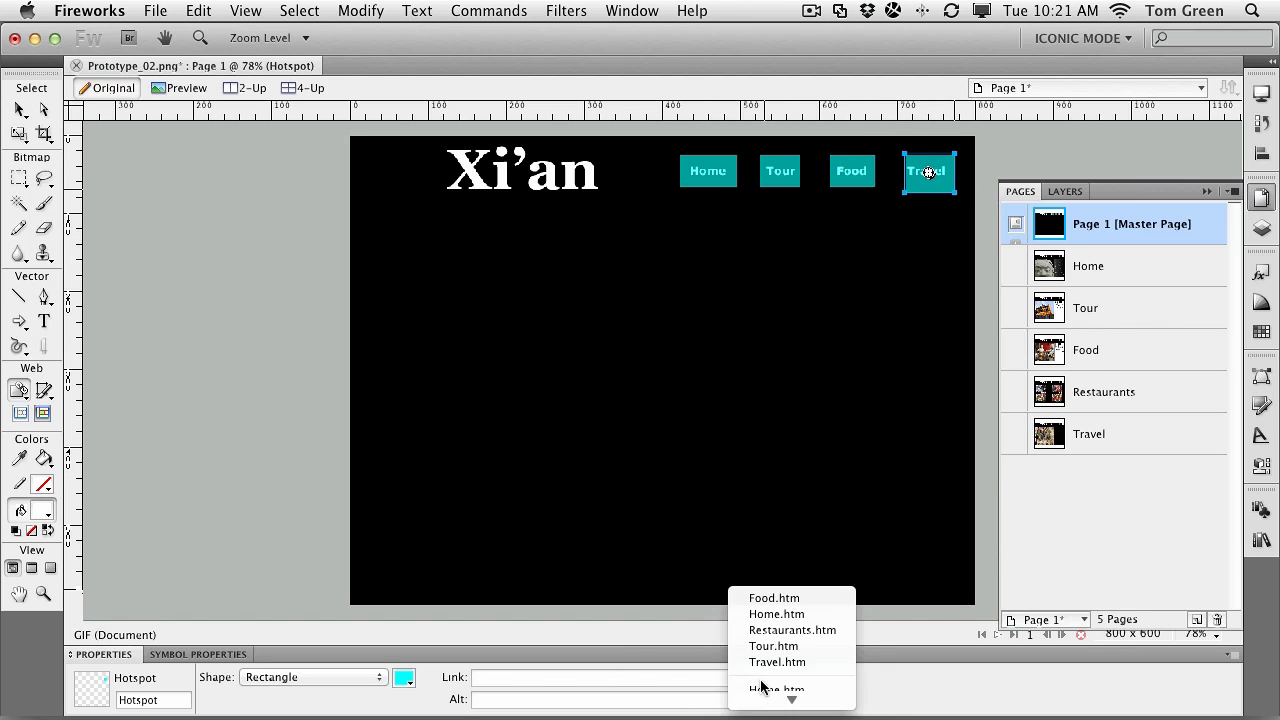
left_click(765, 662)
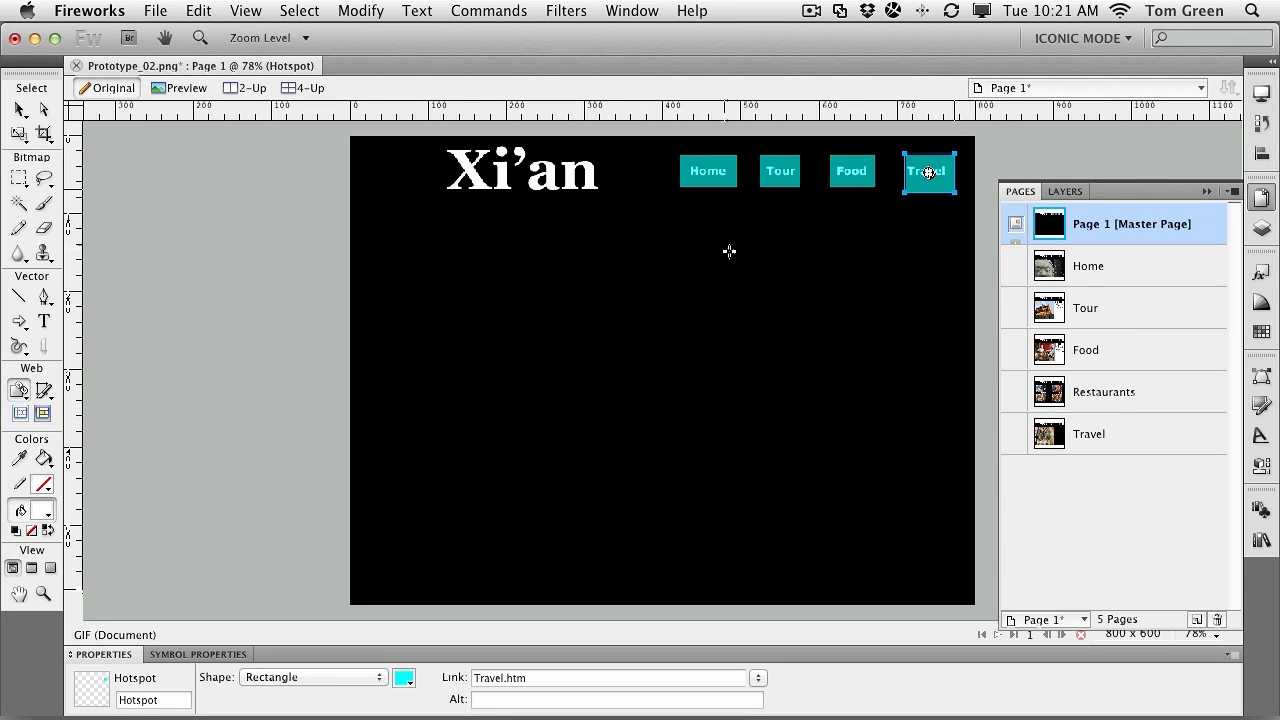
- Open the Food page and make its Explore-arrow hotspot, linked to Restaurants.htm, visible
left_click(1079, 277)
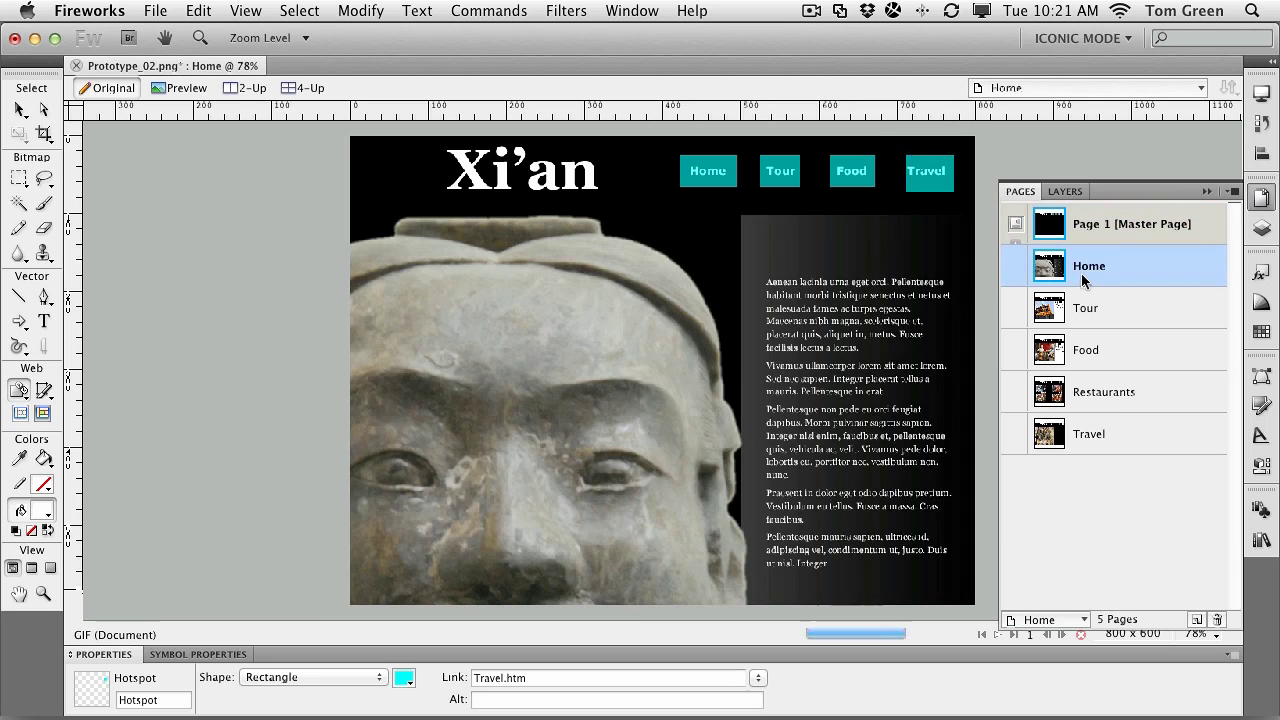
double_click(1081, 272)
key("Return")
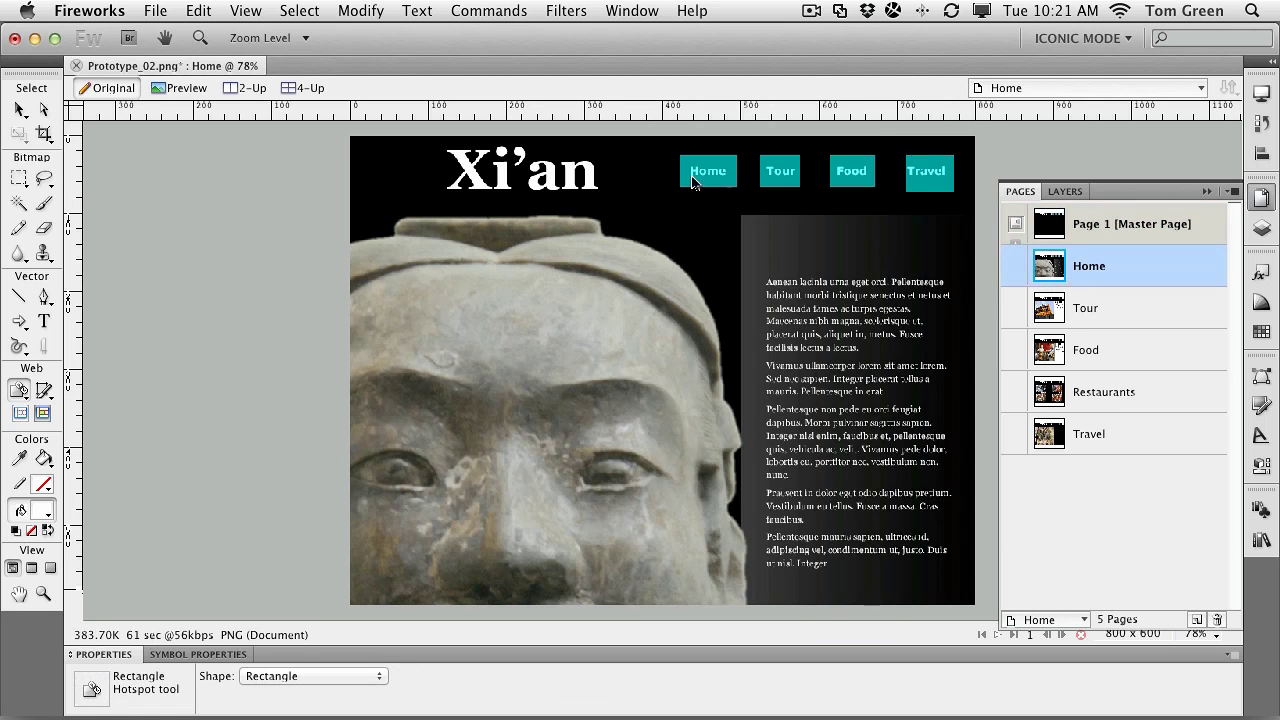
left_click(1088, 352)
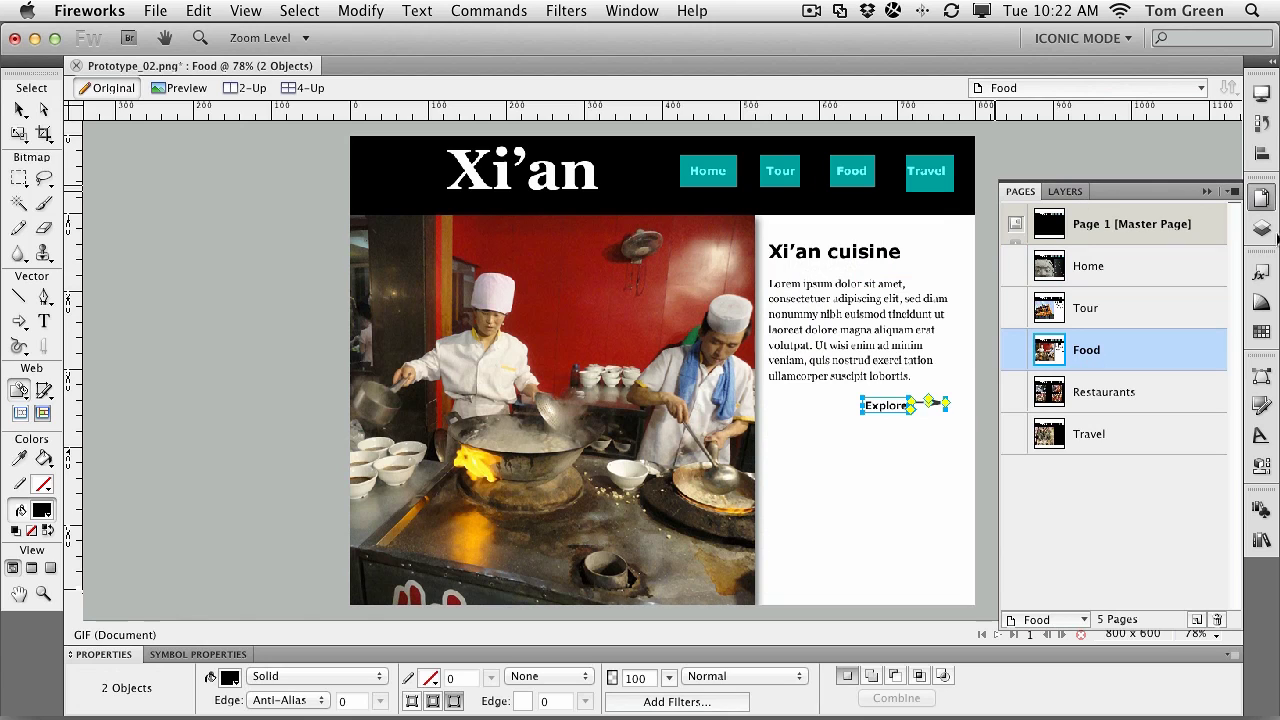
left_click(1260, 230)
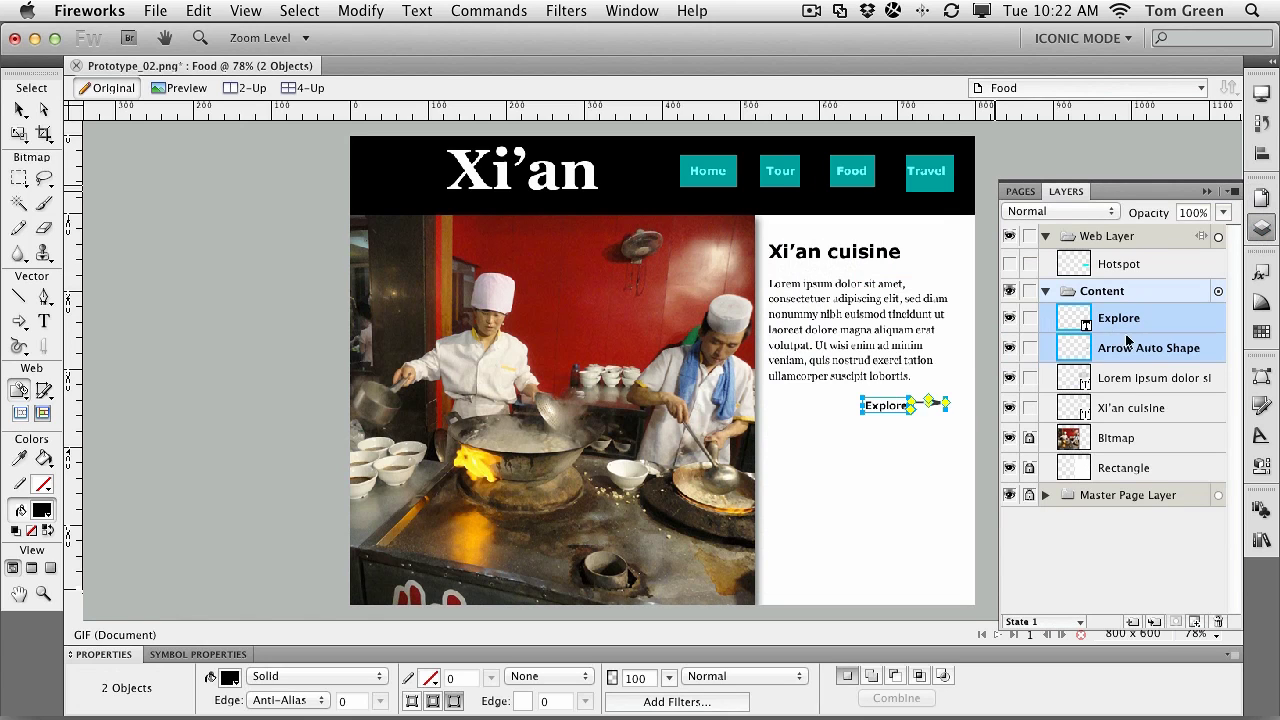
left_click(1010, 264)
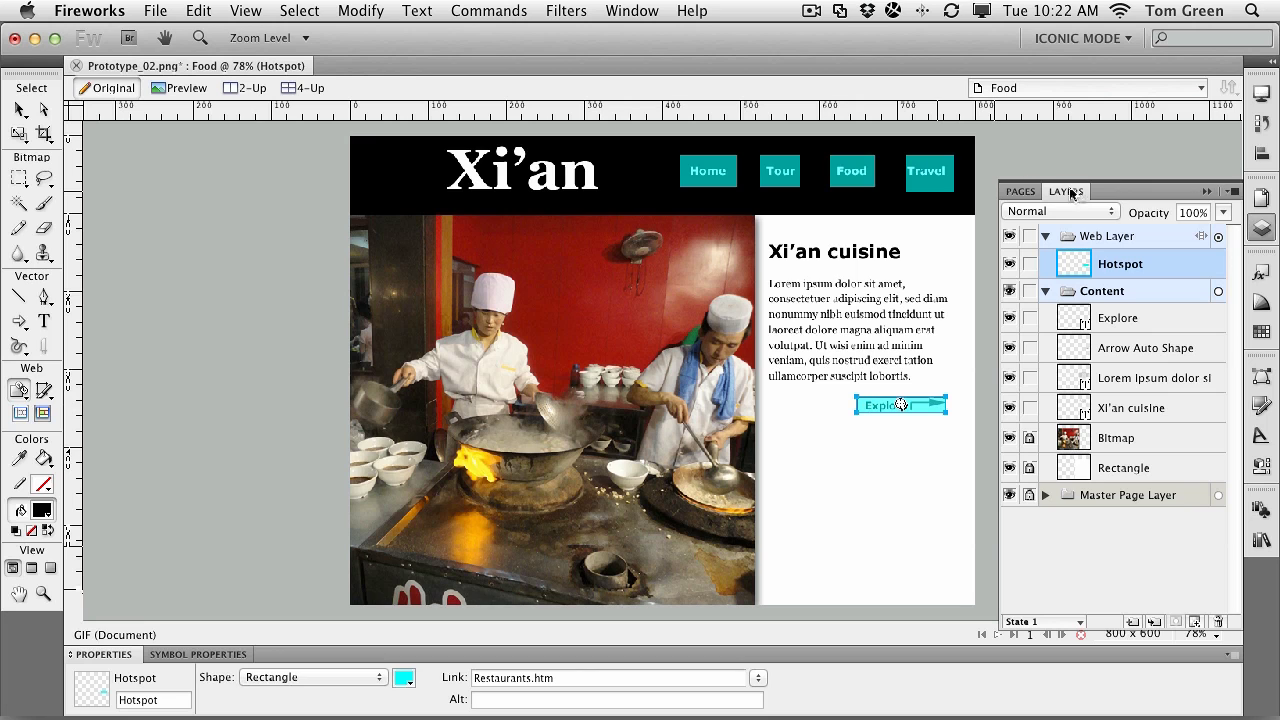
- On the Restaurants page, draw a hotspot over the Back arrow linked to Food.htm
left_click(1131, 88)
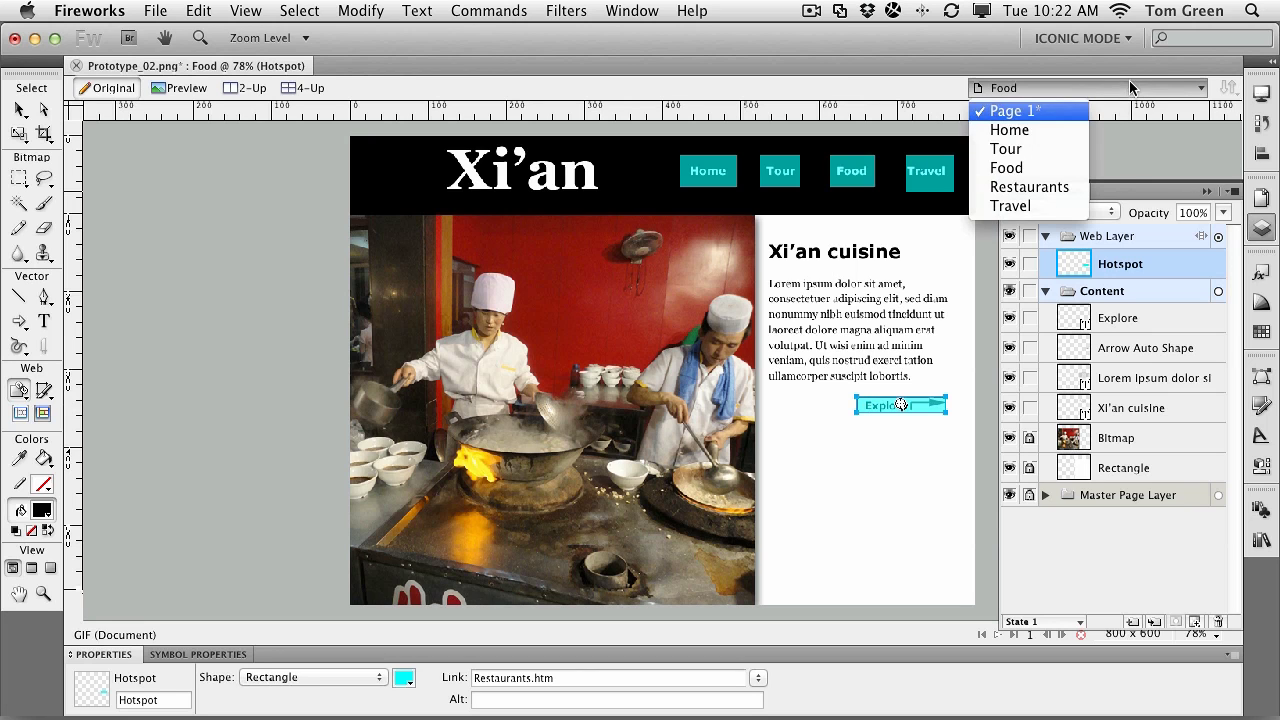
left_click(1036, 190)
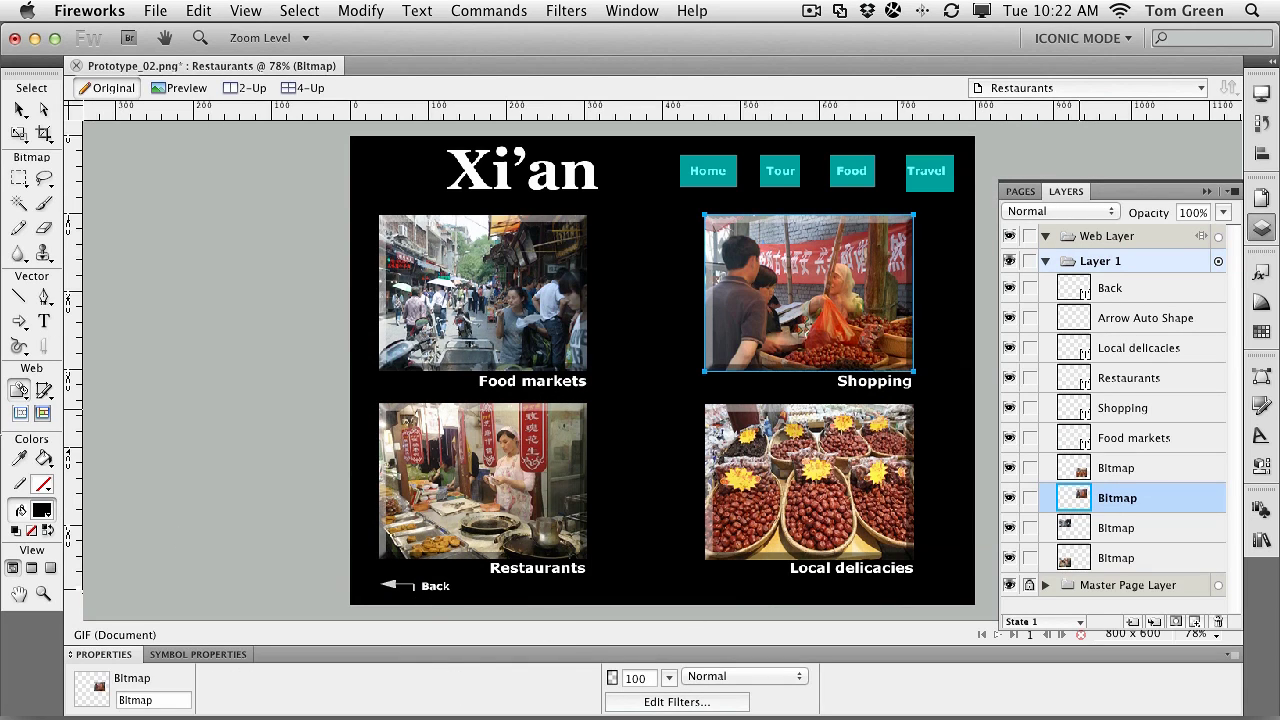
left_click(18, 390)
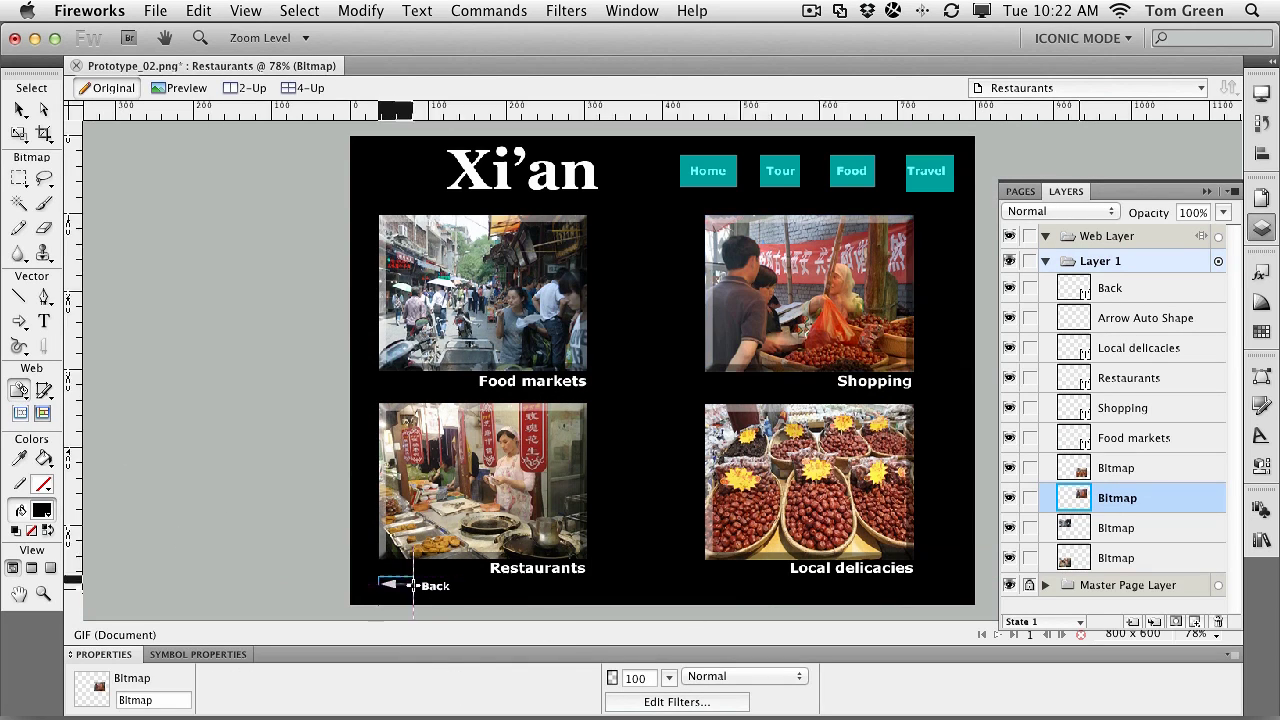
left_click_drag(378, 578, 461, 599)
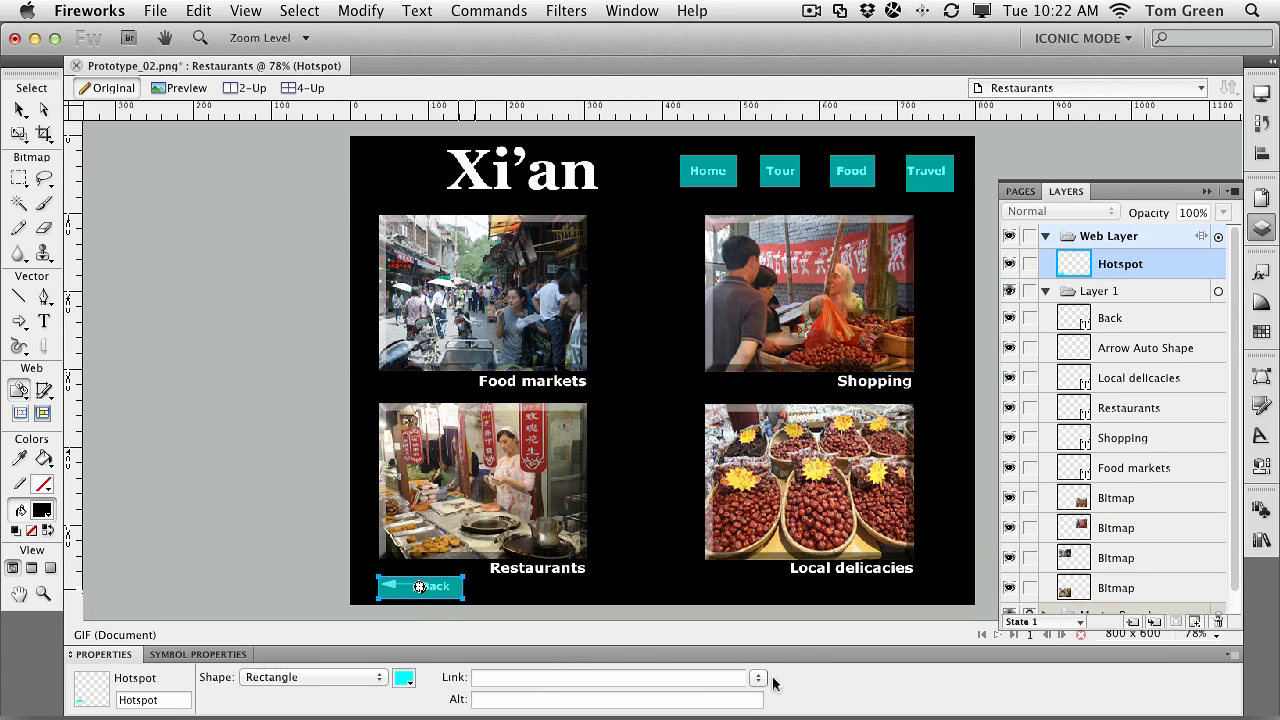
left_click(760, 682)
left_click(770, 596)
left_click(22, 112)
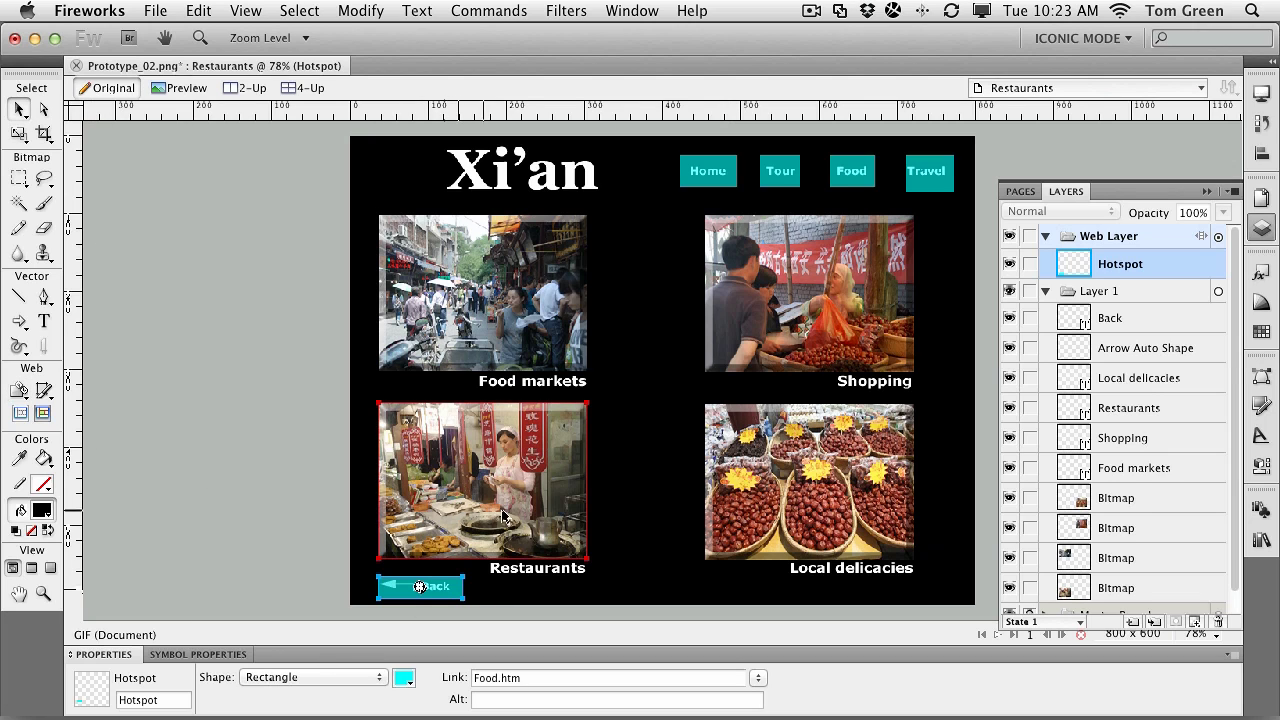
left_click(632, 540)
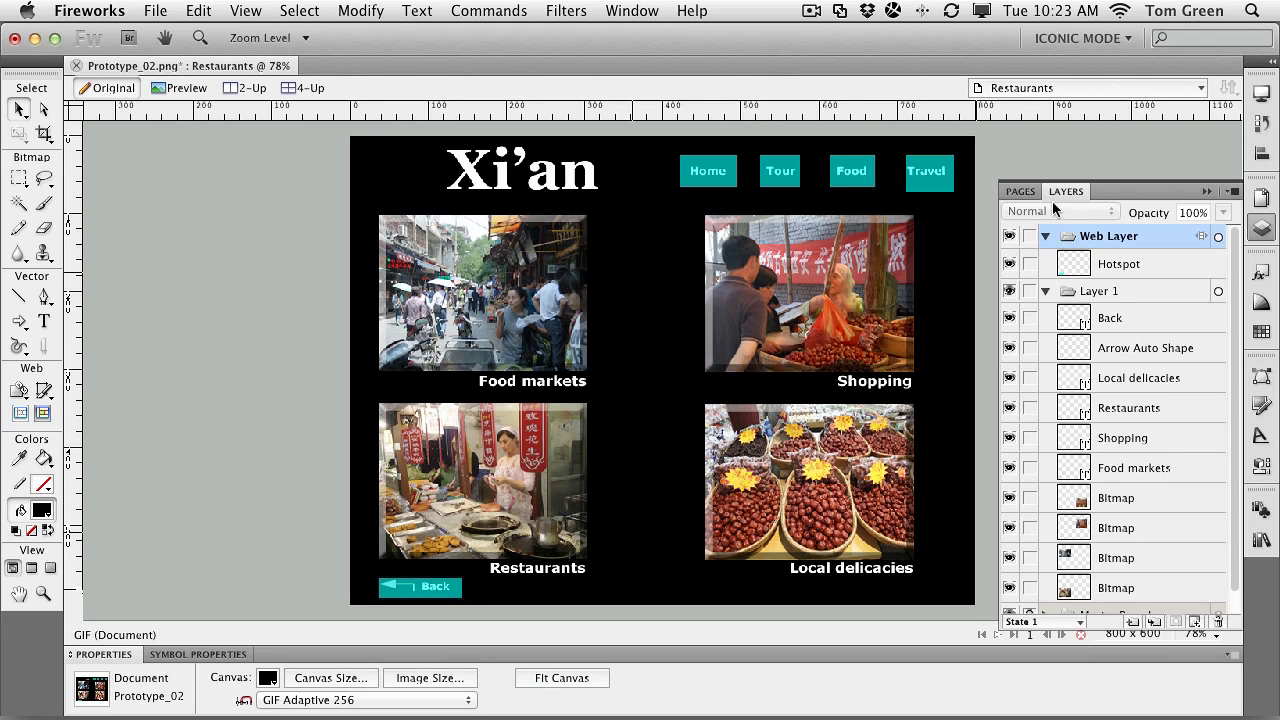
- Go to the Home page and switch to Preview mode
left_click(1073, 87)
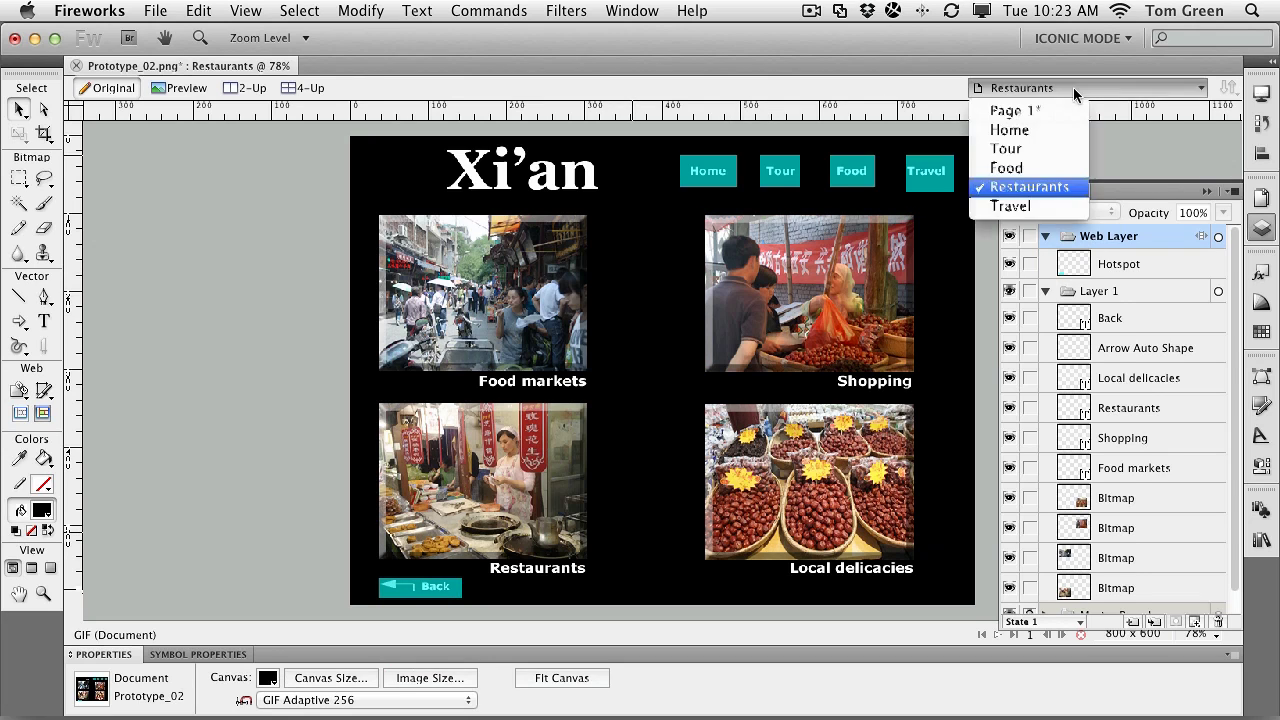
left_click(1010, 130)
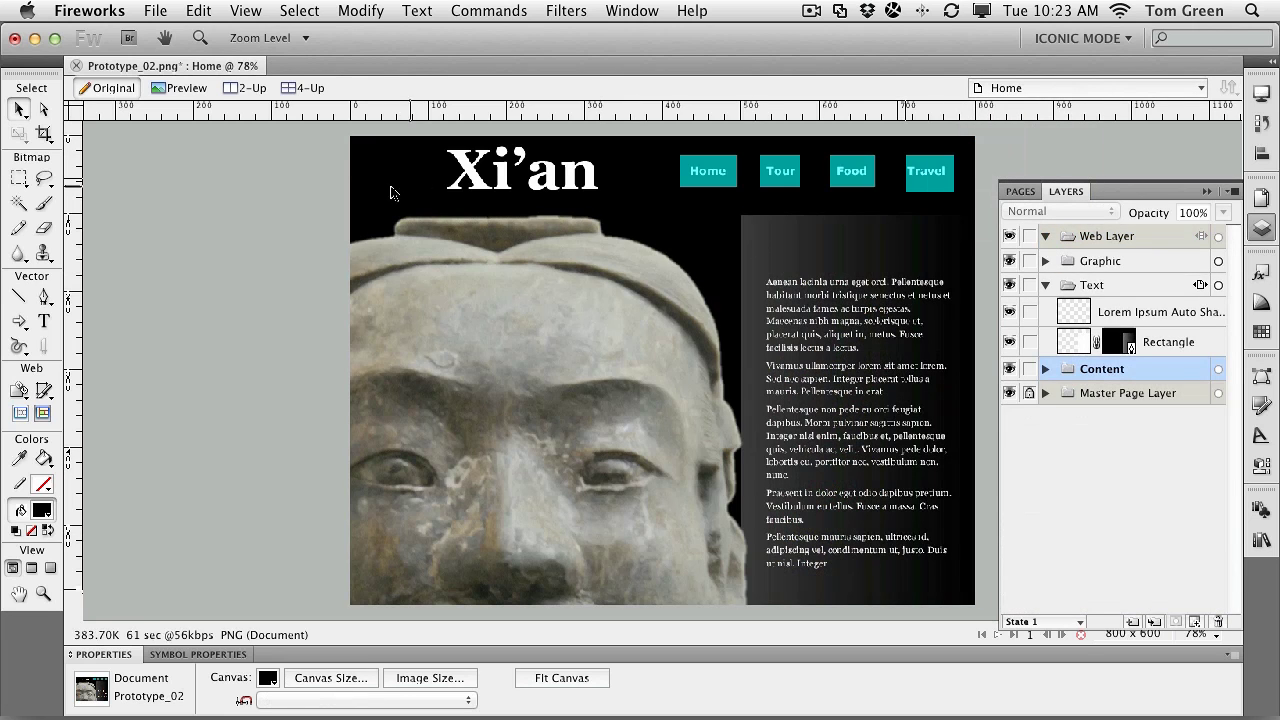
left_click(180, 88)
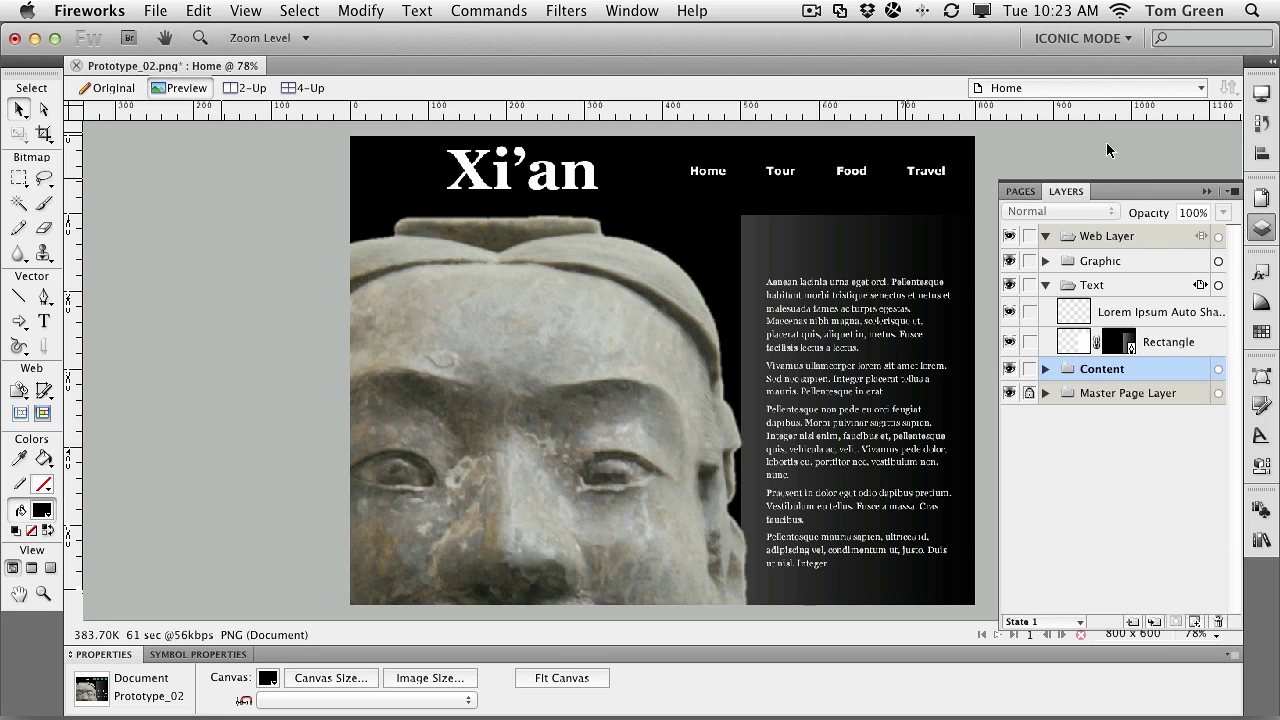
- Preview the Food page and then the Restaurants page
left_click(1124, 90)
left_click(1021, 174)
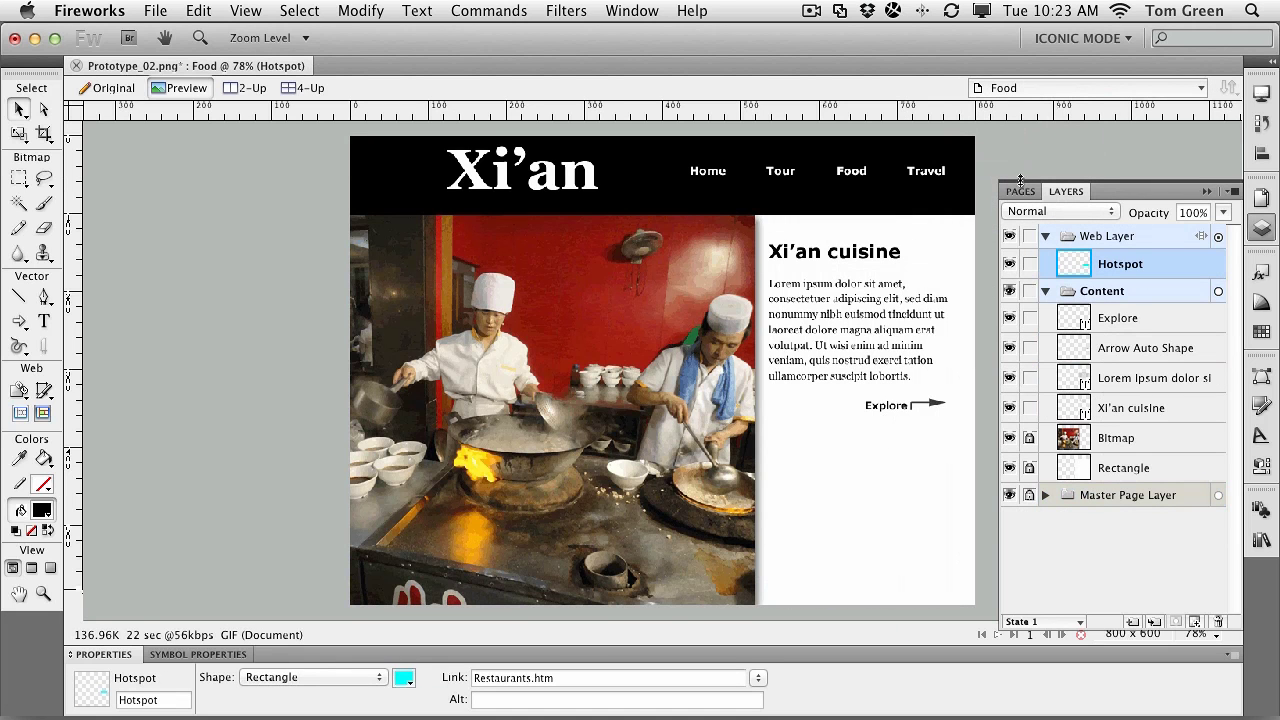
left_click(1045, 90)
left_click(1020, 190)
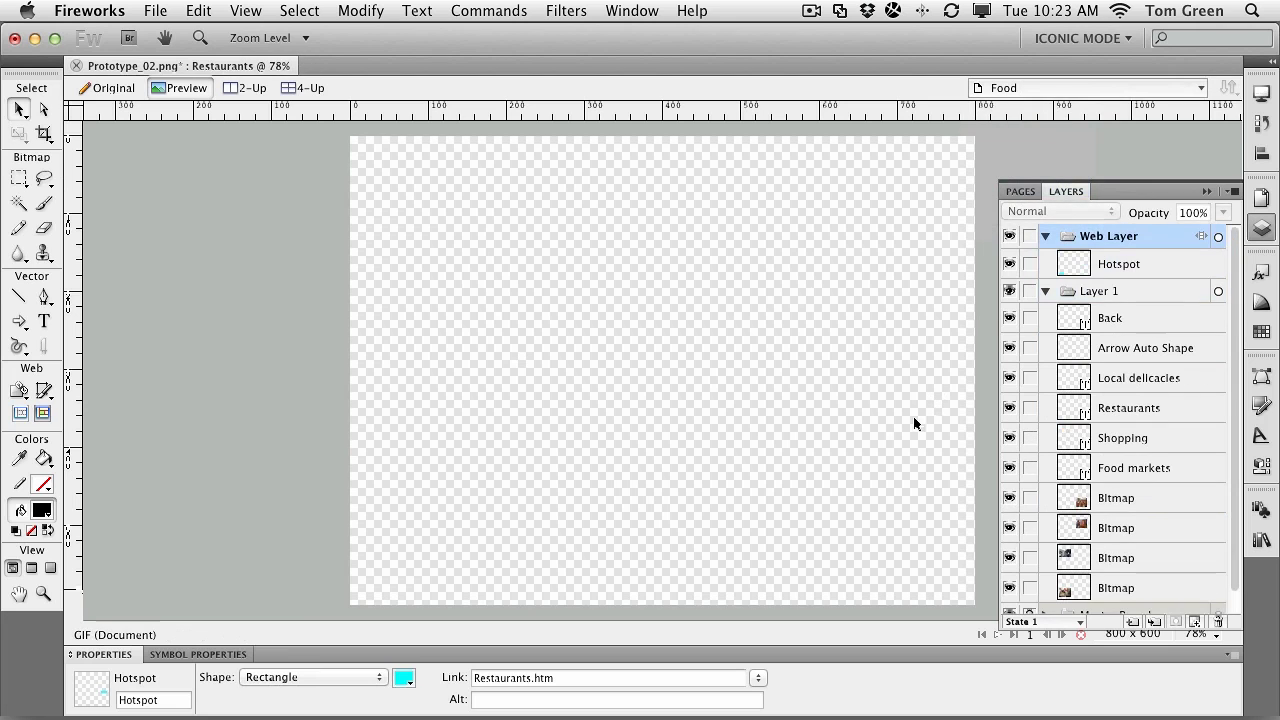